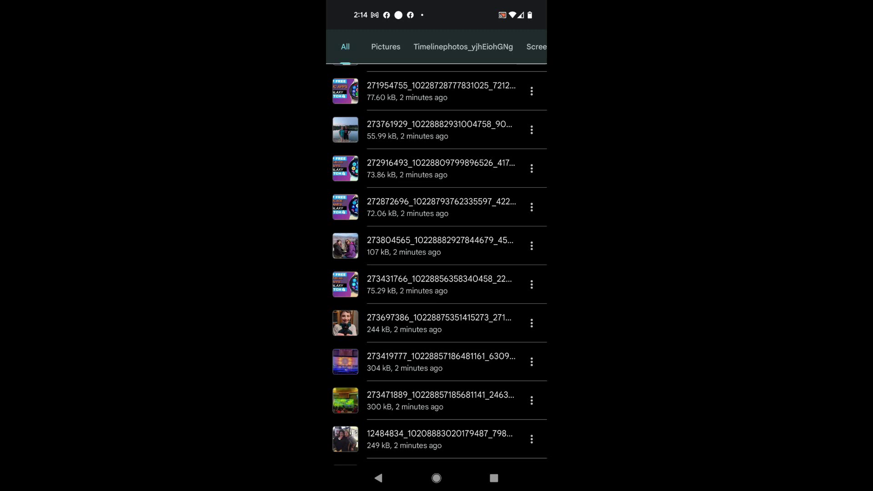
Step: Select the four consecutive image files from 271954755 to 272872696 and browse the apps available for sharing them
left_click(441, 91)
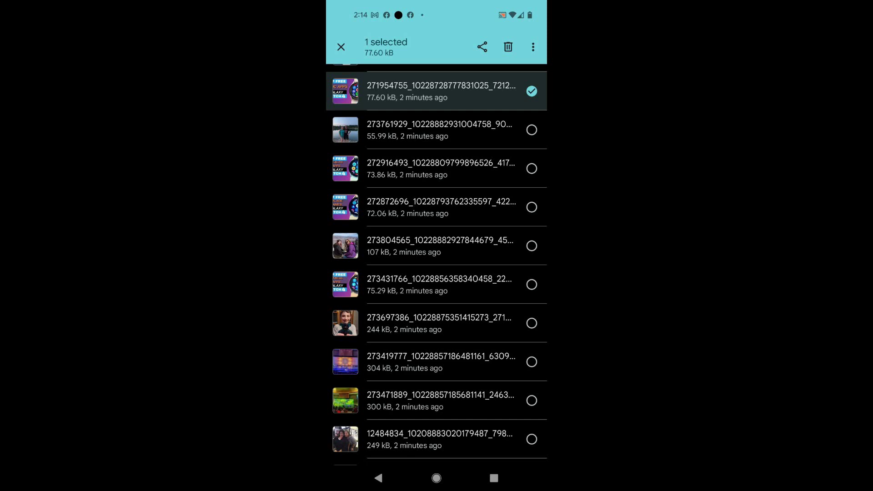
left_click(441, 130)
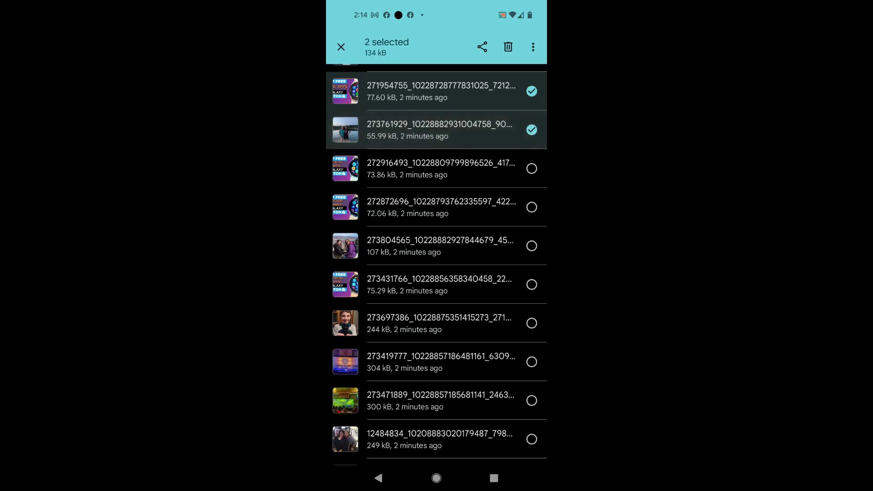
left_click(441, 168)
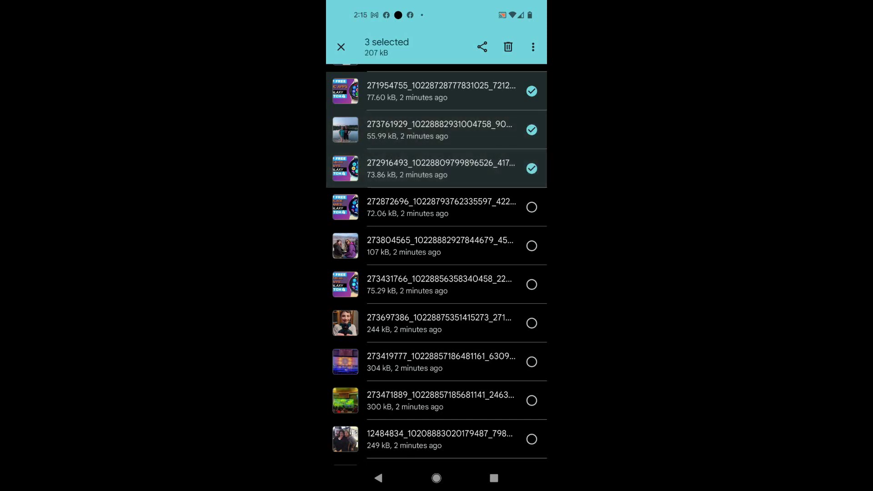
left_click(441, 207)
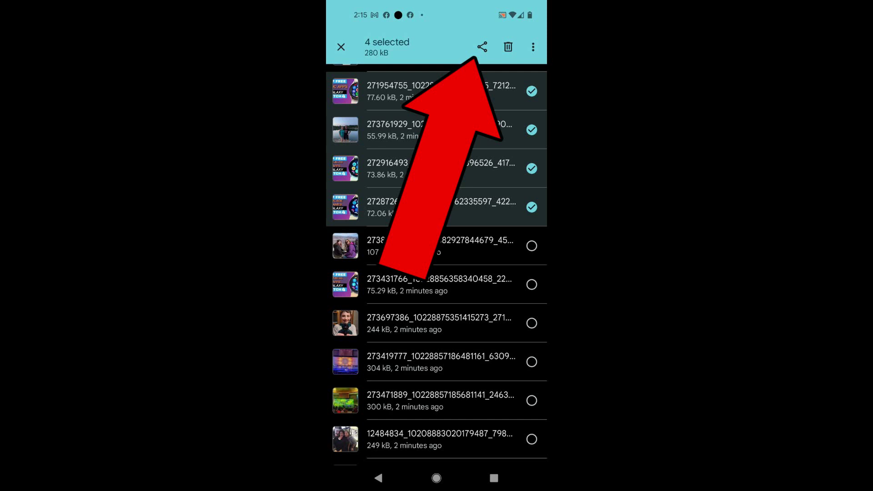
left_click(481, 47)
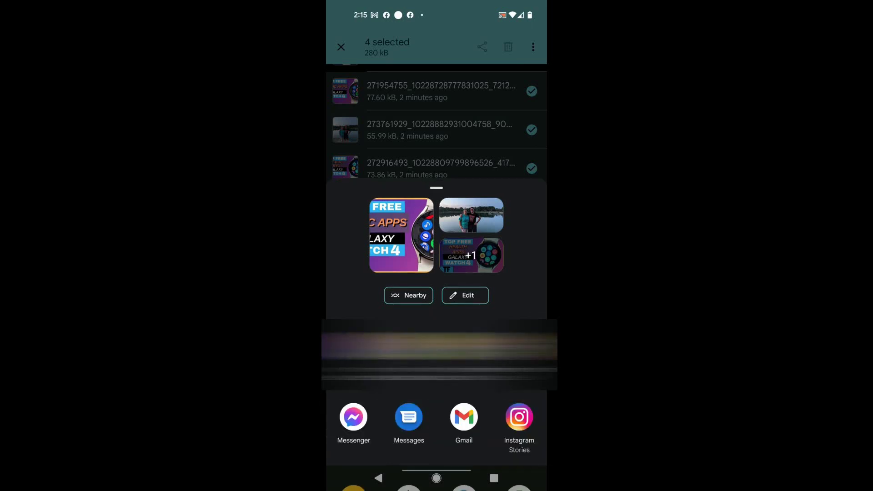
scroll(437, 319, "down", 5)
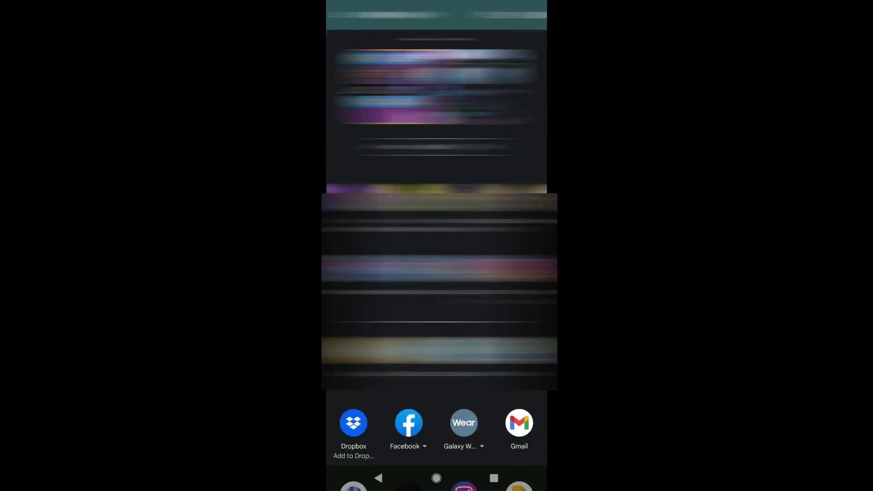
scroll(436, 273, "down", 5)
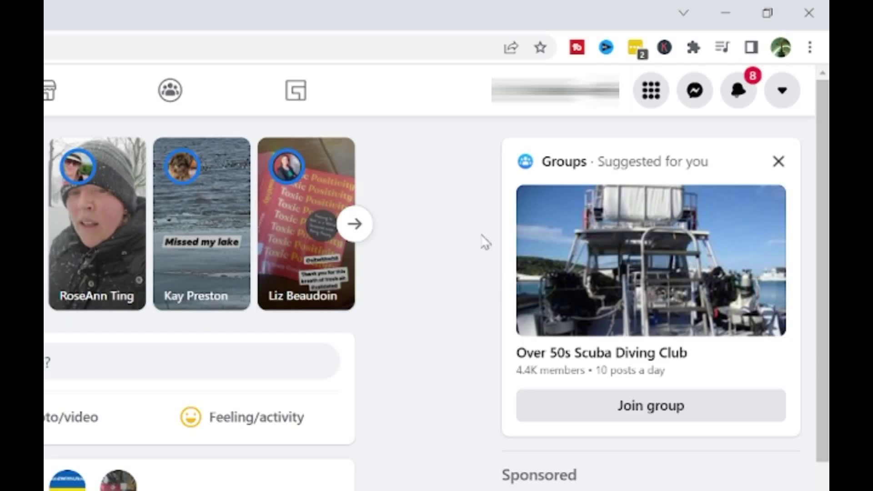
Step: On Facebook in the desktop browser, open the Download Your Information page from Your Facebook Information in the account settings
left_click(786, 101)
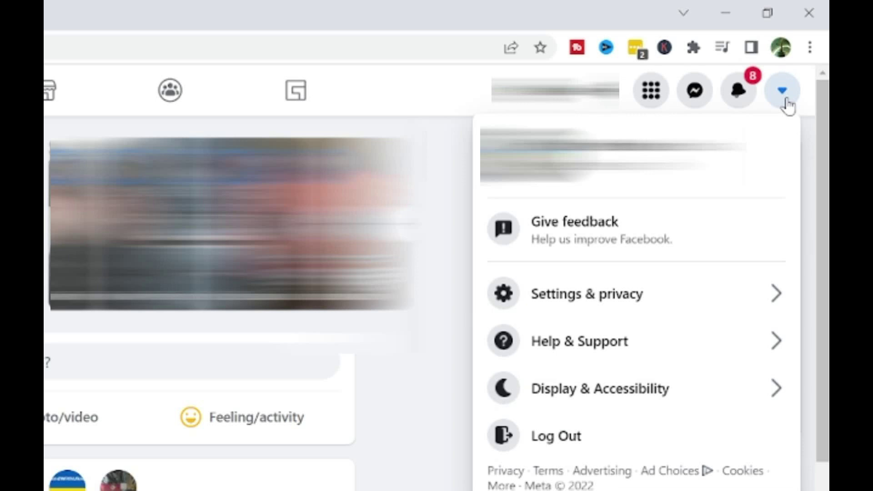
left_click(703, 308)
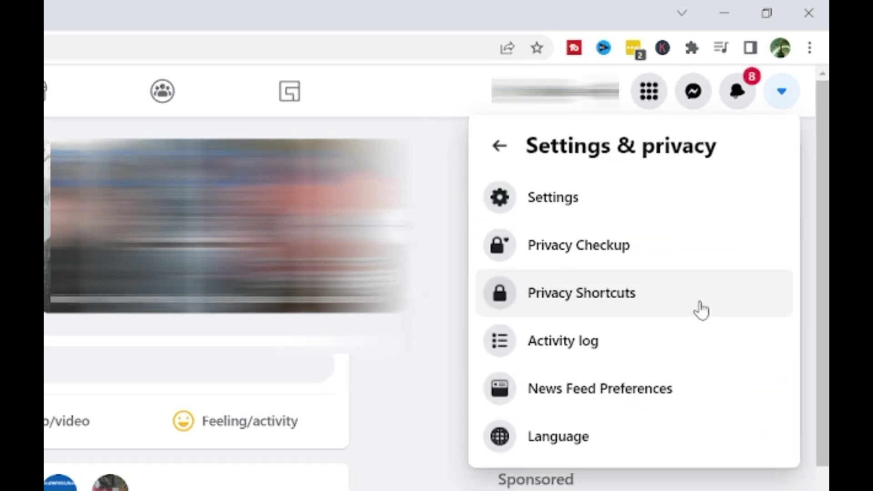
left_click(656, 199)
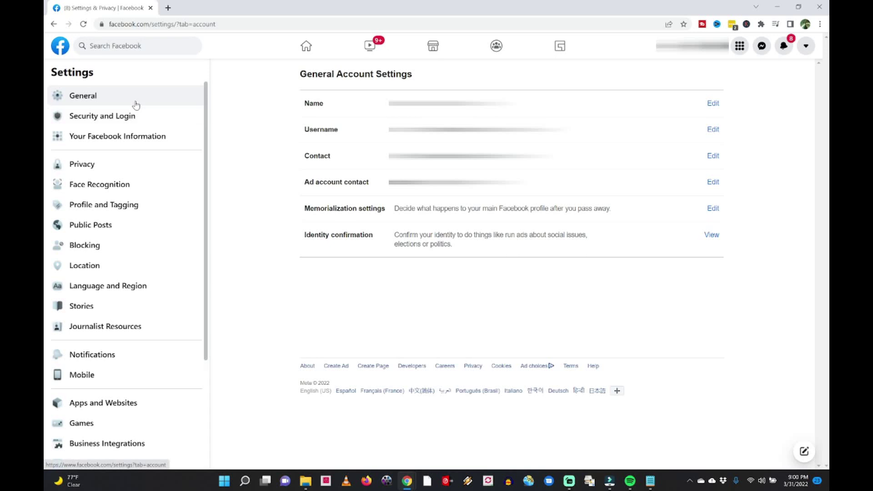
left_click(173, 138)
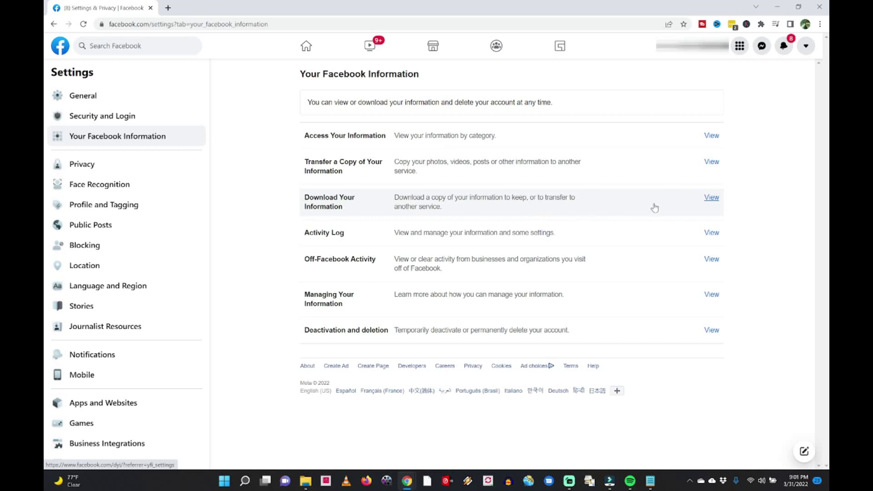
left_click(711, 198)
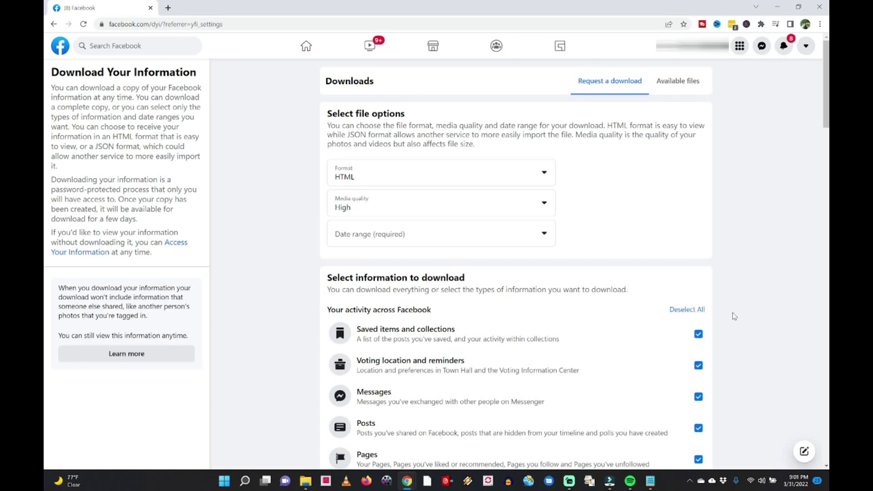
Step: Deselect all categories of activity across Facebook and include only Posts in the download
scroll(732, 316, "down", 4)
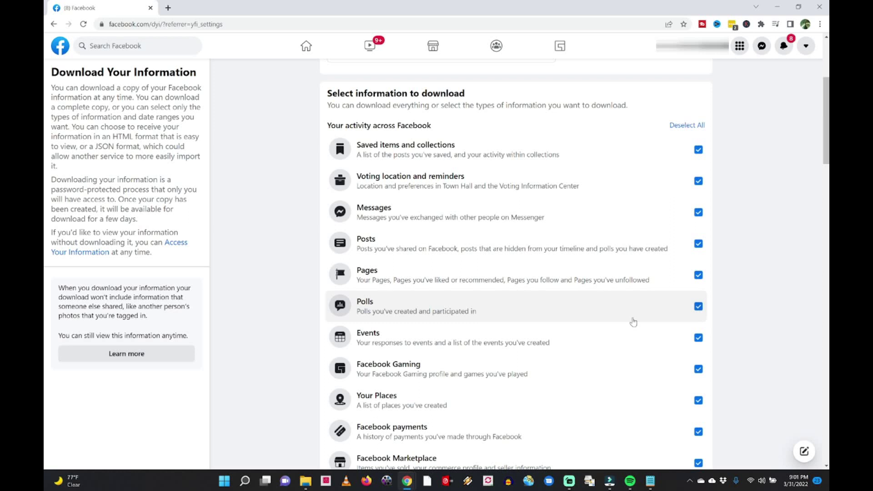
left_click(683, 129)
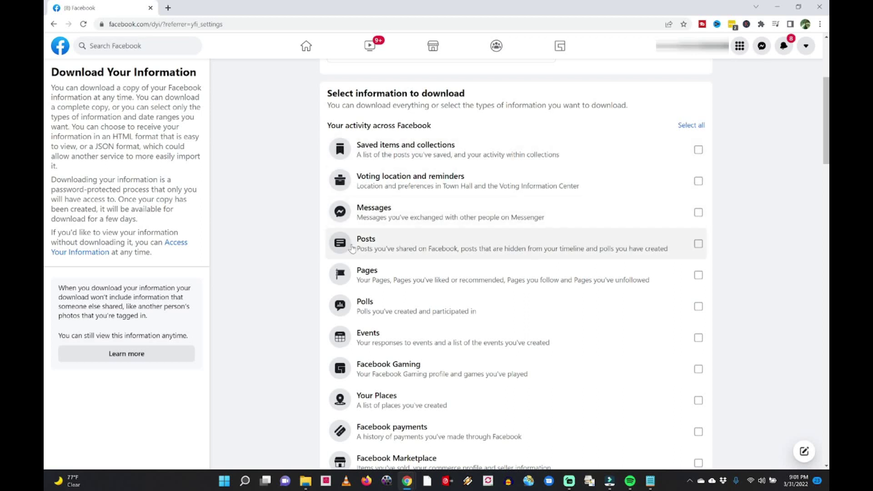
left_click(698, 244)
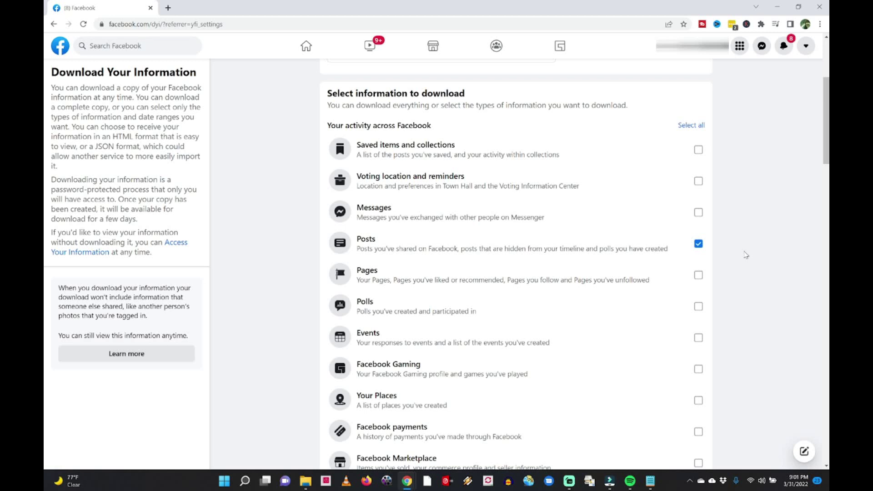
Step: Keep HTML as the download's file format and choose High media quality
scroll(745, 254, "up", 4)
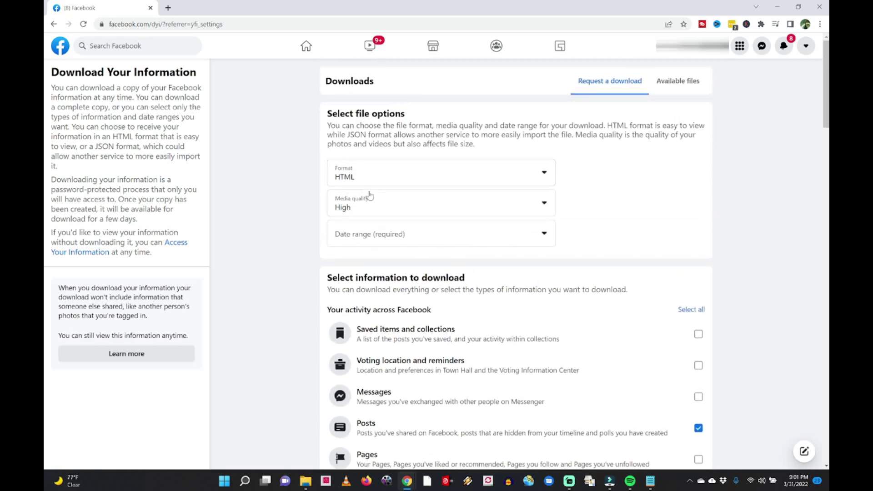
left_click(404, 176)
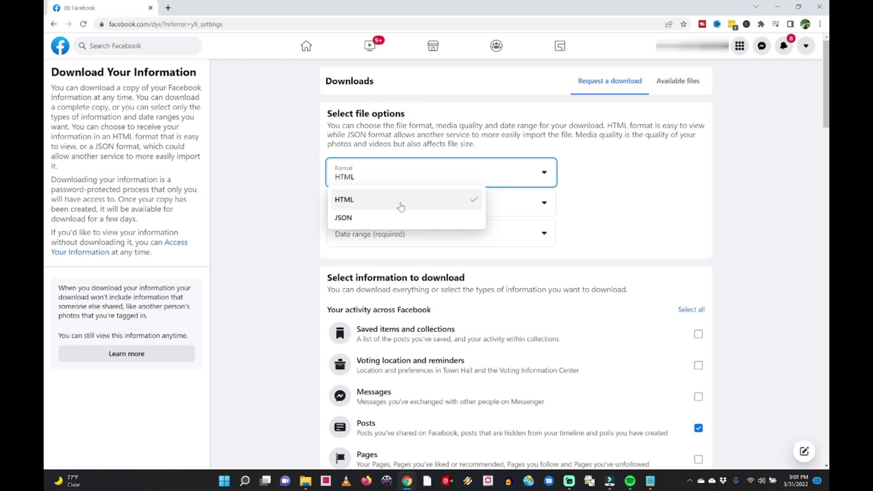
left_click(606, 190)
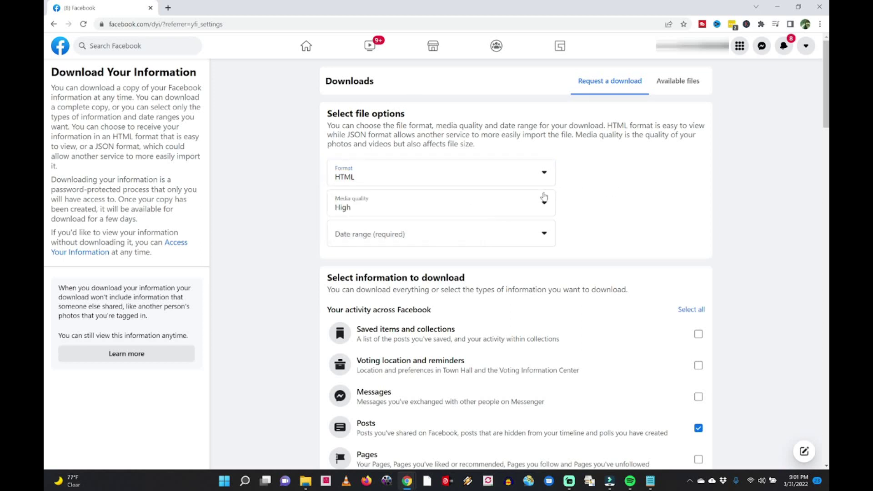
left_click(422, 206)
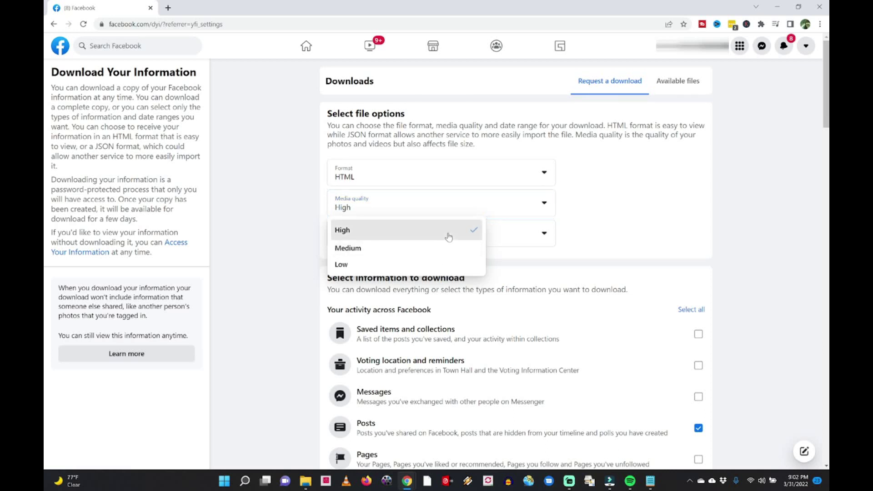
left_click(448, 235)
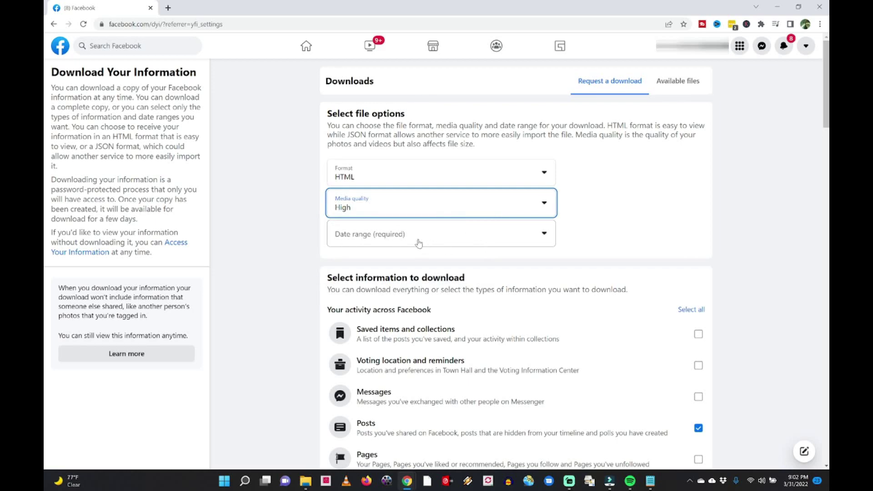
Step: Set a custom date range for the download from Jan 15, 2022 to Feb 15, 2022
left_click(424, 242)
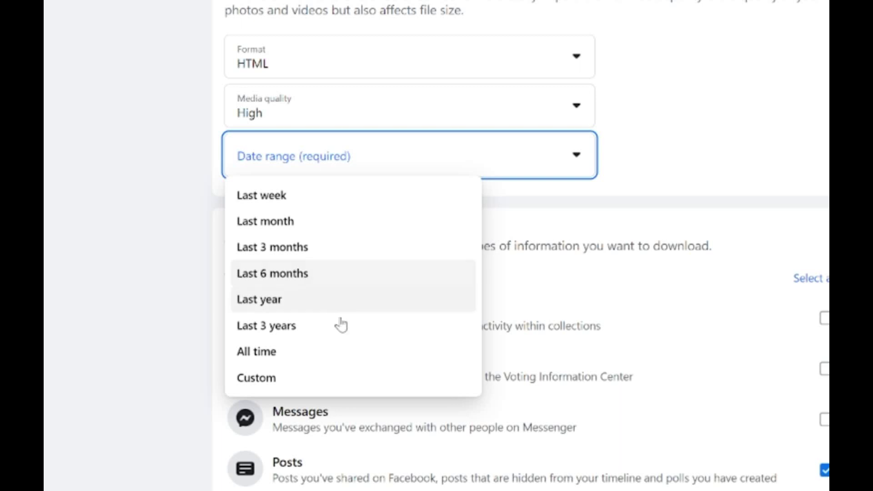
left_click(282, 386)
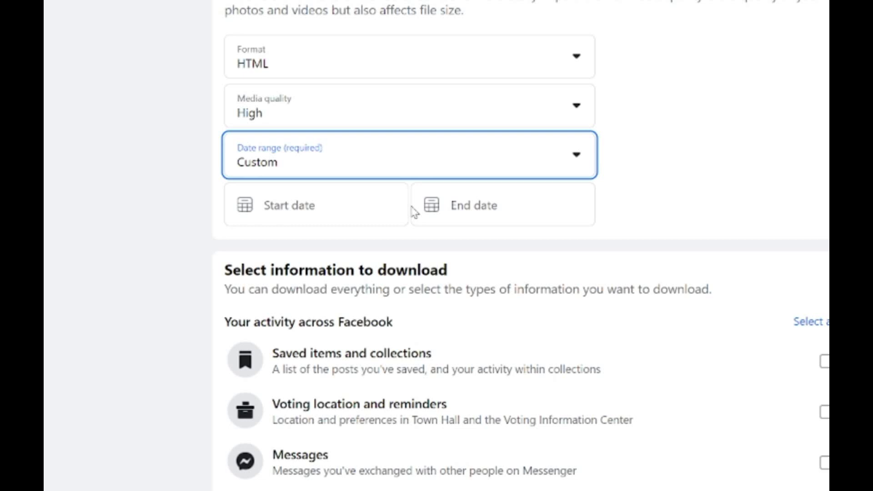
left_click(295, 206)
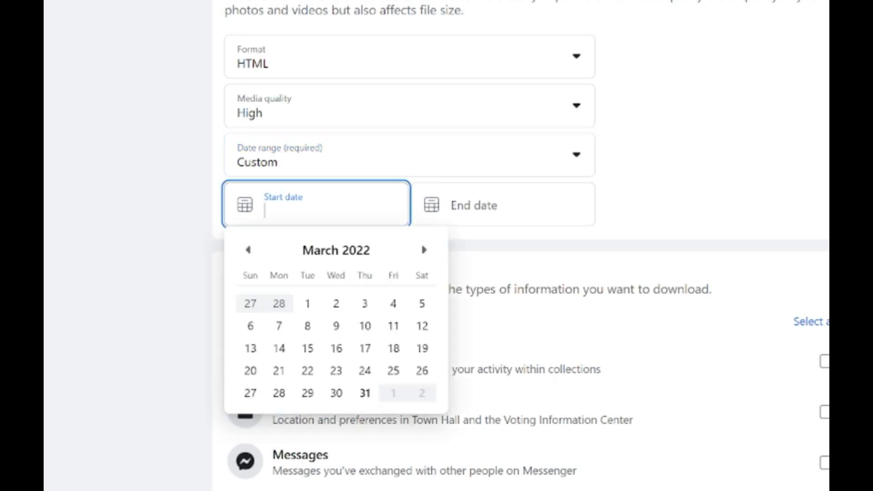
left_click(248, 251)
left_click(248, 251)
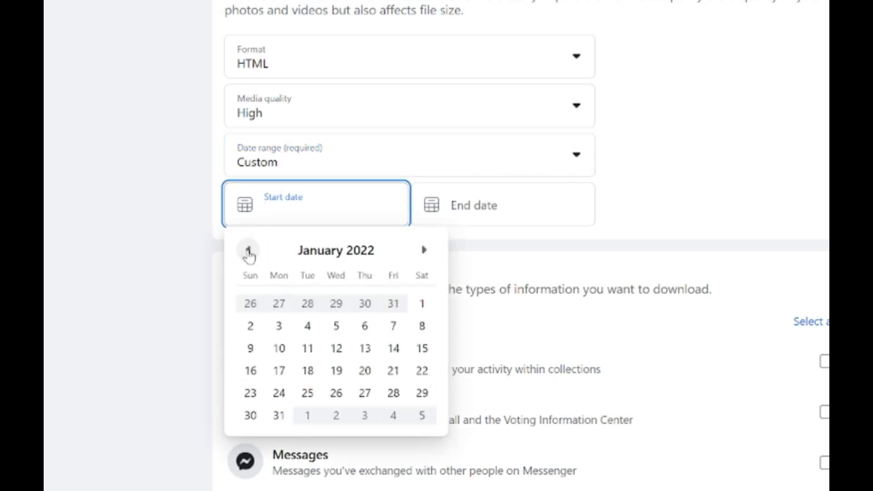
left_click(422, 349)
left_click(475, 207)
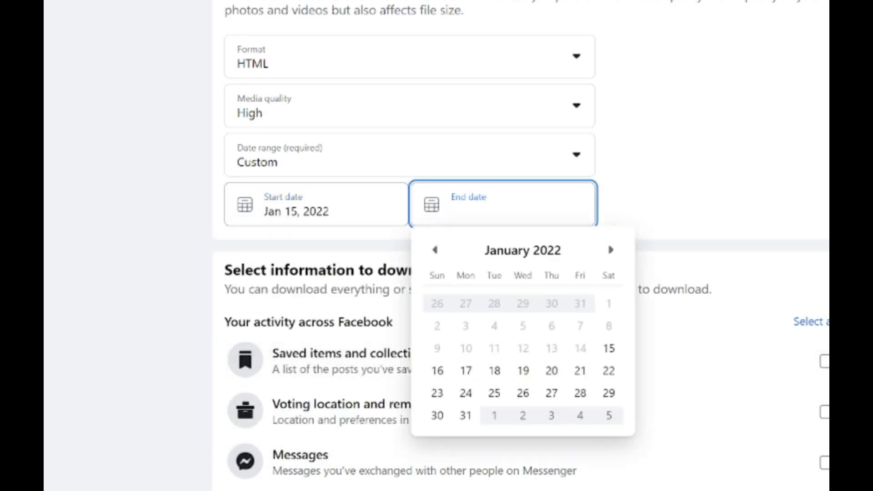
left_click(611, 249)
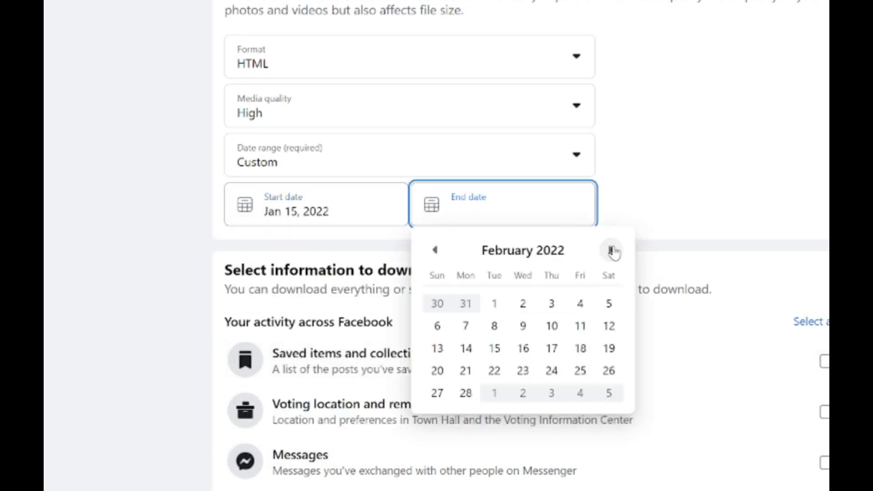
left_click(497, 349)
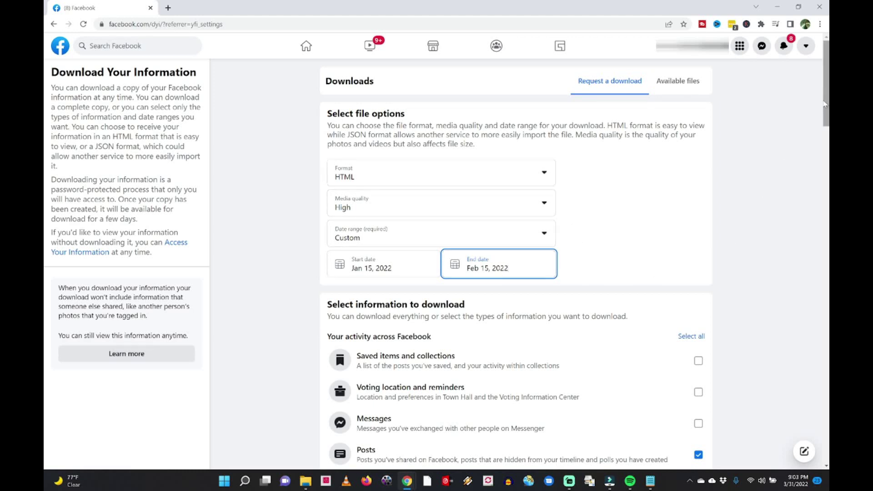
Step: Request the download and save the available Jan 15 to Feb 15, 2022 Posts file to the computer
left_click_drag(827, 100, 795, 476)
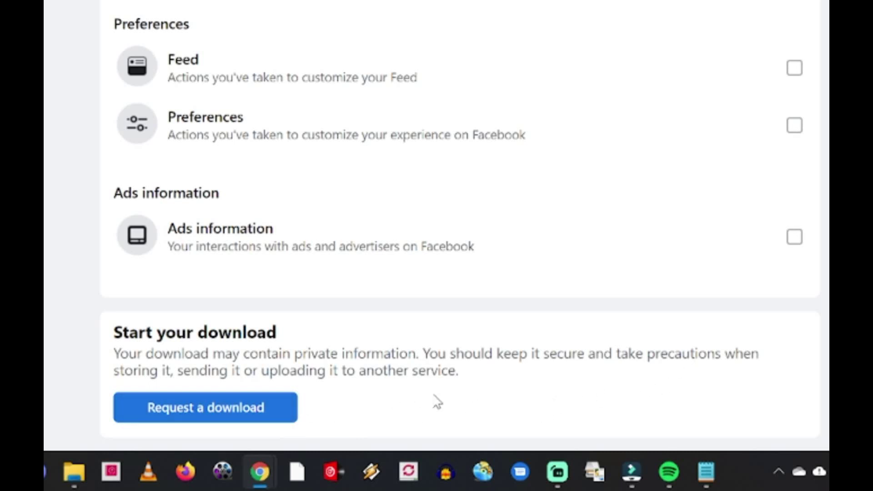
left_click(280, 416)
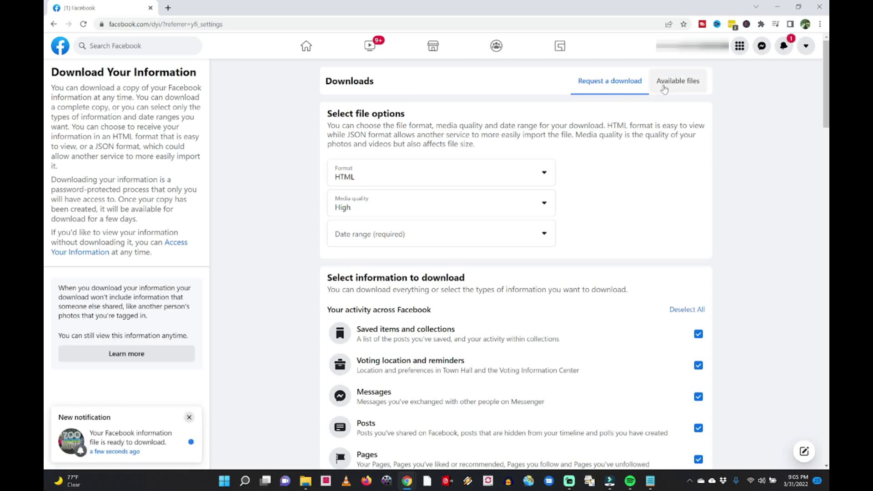
left_click(673, 89)
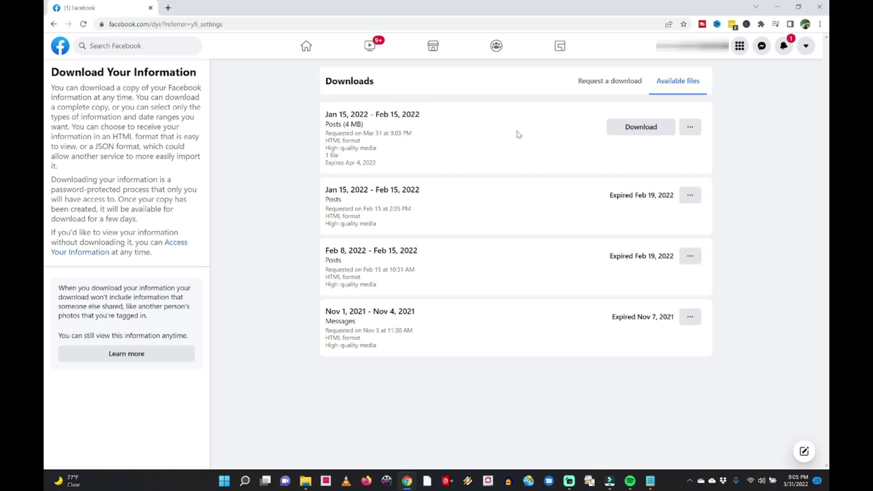
left_click(660, 132)
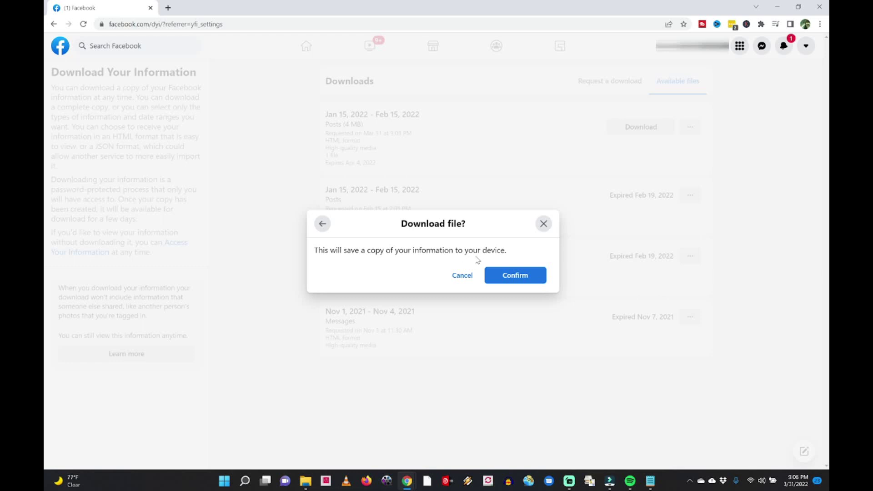
left_click(535, 278)
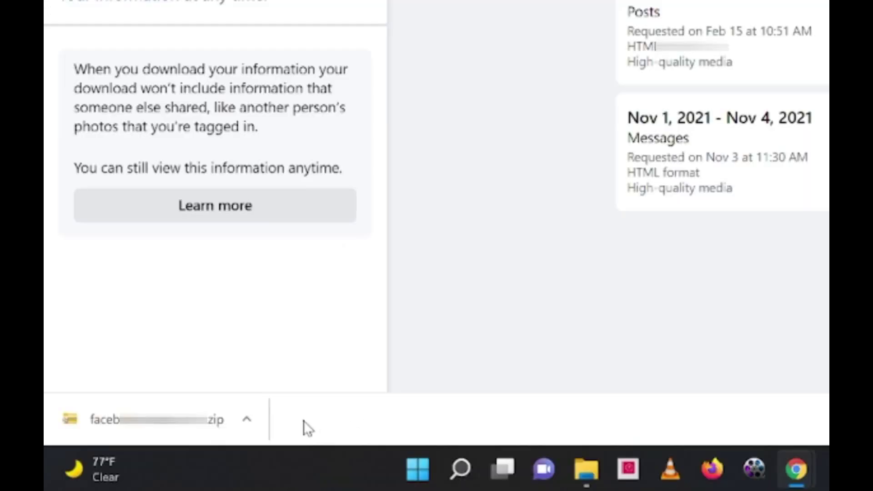
Step: Locate the downloaded Facebook archive in its folder and extract facebook-sampledownload to a same-named folder in Downloads, showing the extracted files when complete
left_click(246, 422)
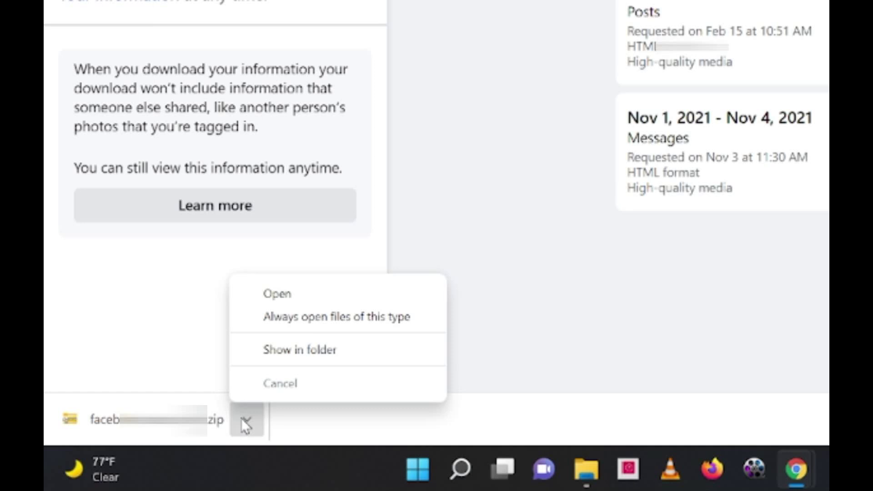
left_click(307, 356)
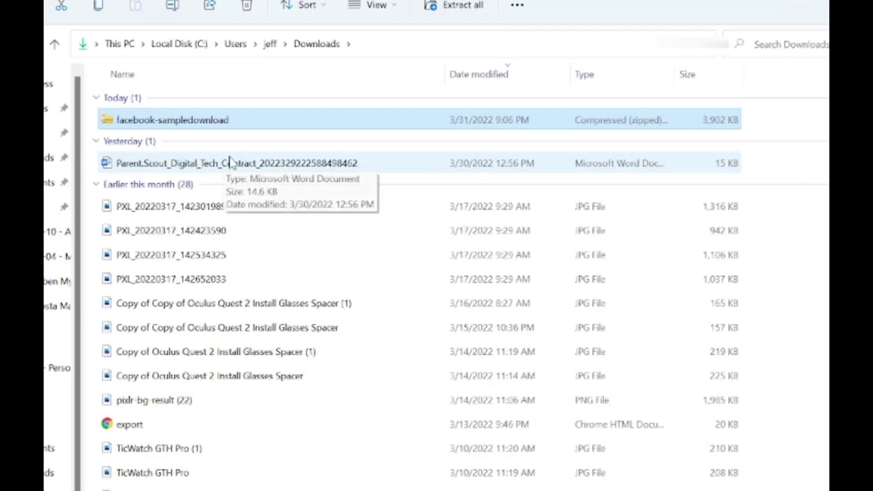
right_click(197, 123)
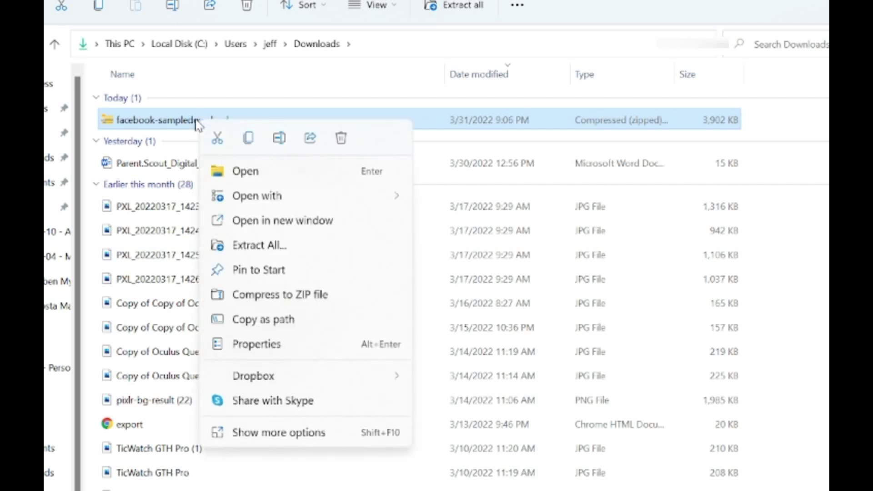
left_click(272, 249)
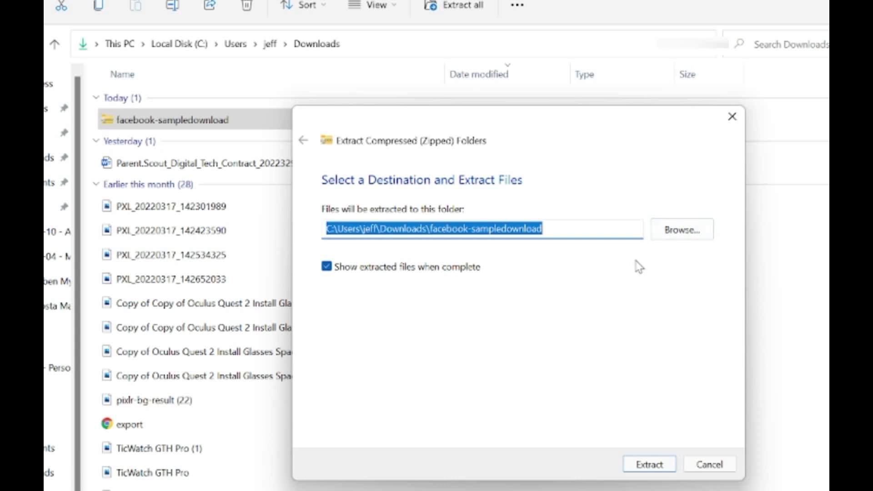
left_click(636, 468)
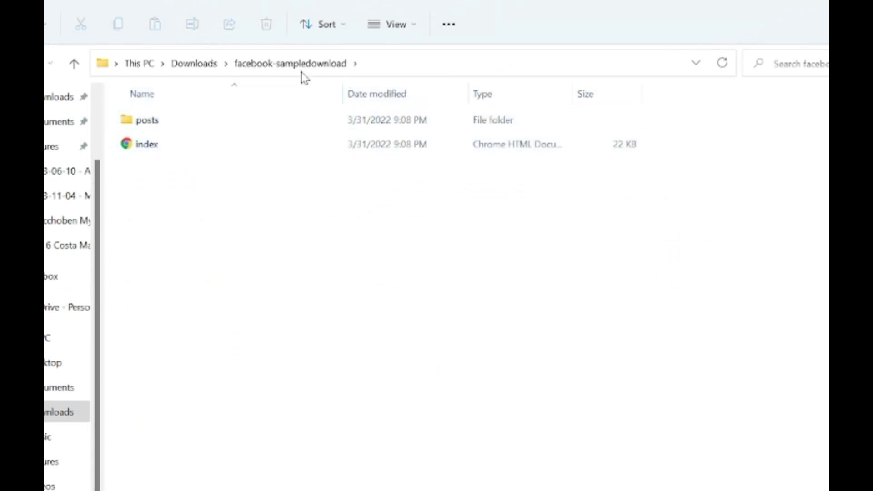
Step: Browse the extracted archive through posts and media to the Timelinephotos folder and view its pictures
mouse_move(249, 128)
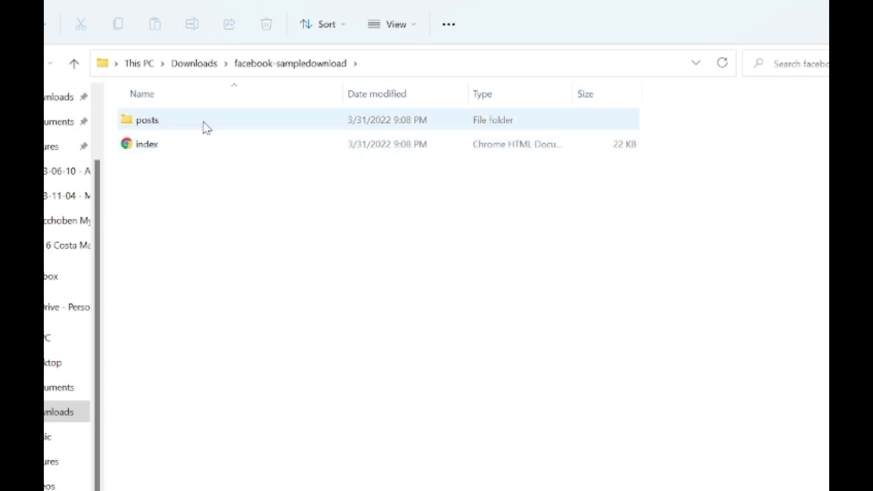
mouse_move(206, 127)
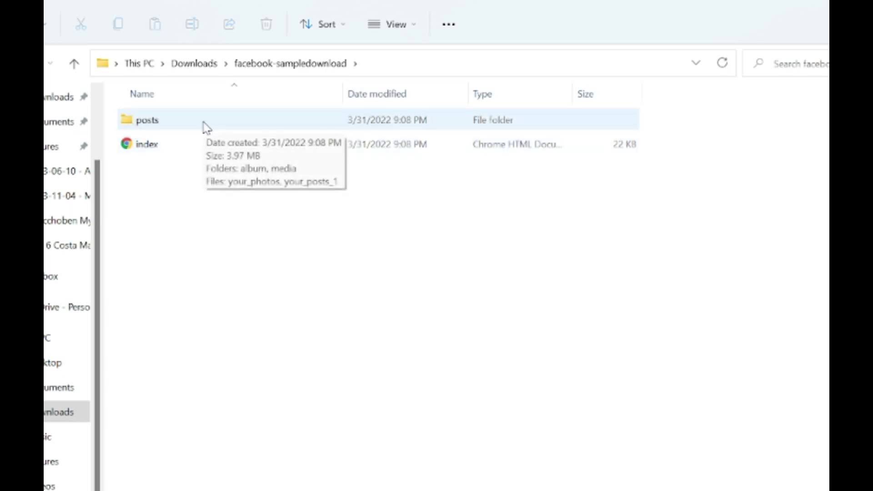
double_click(204, 123)
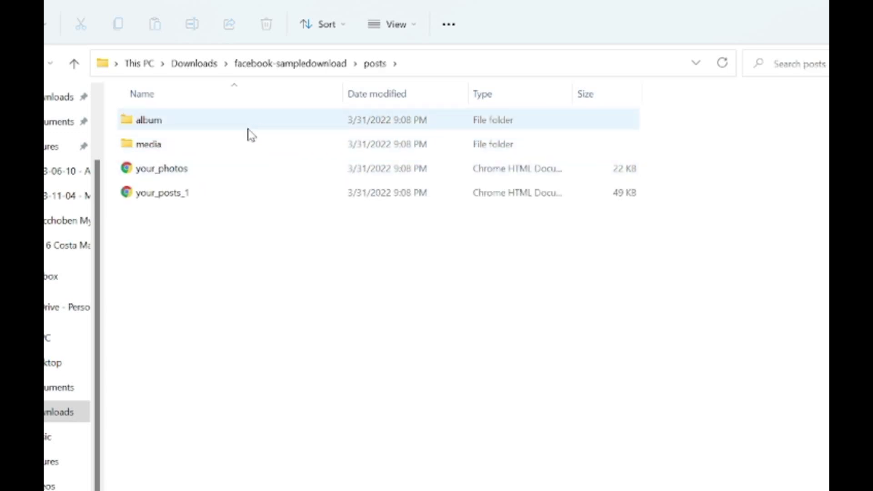
double_click(159, 150)
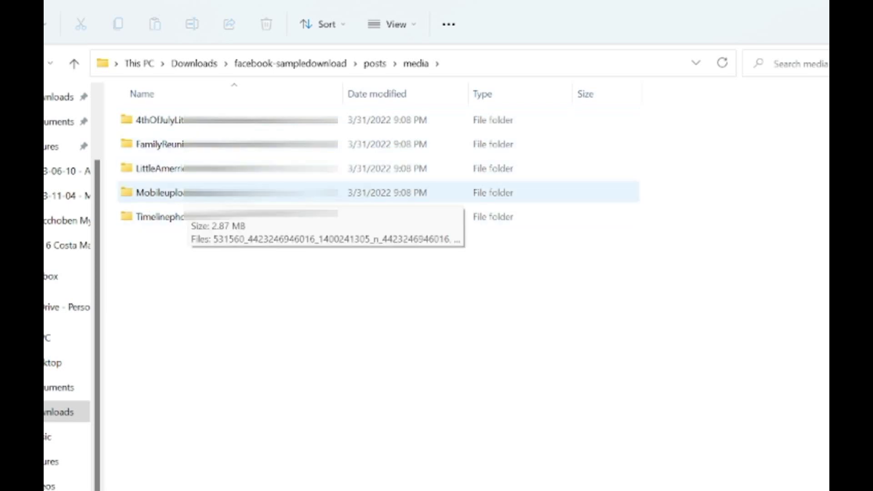
left_click(179, 217)
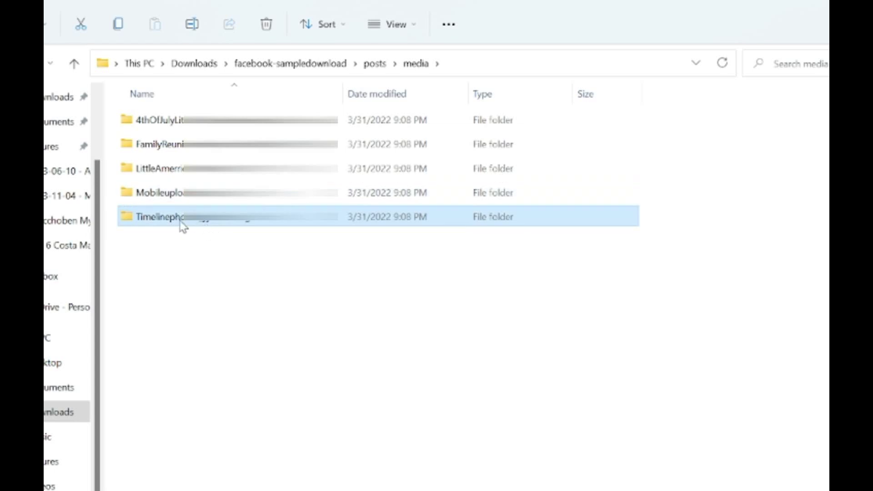
double_click(181, 222)
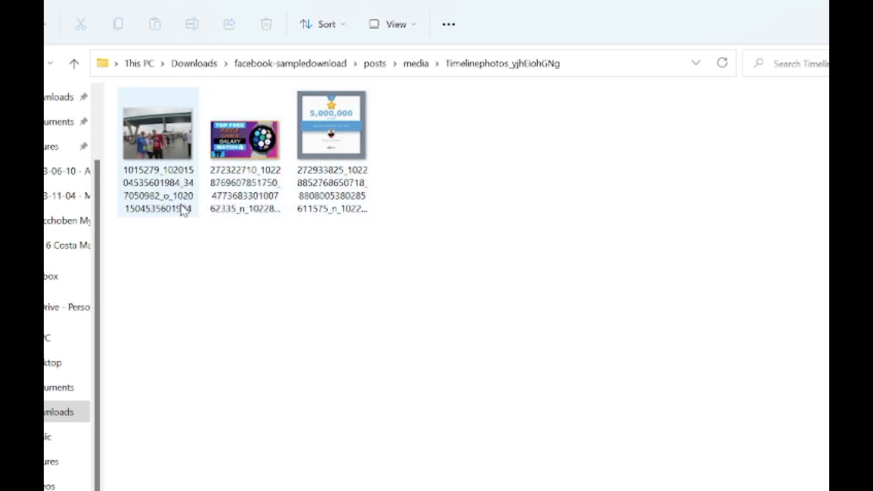
mouse_move(183, 211)
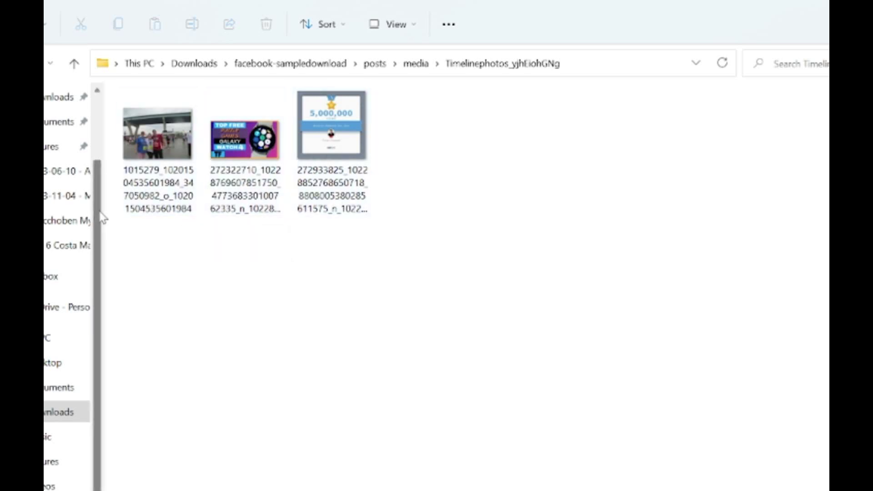
mouse_move(255, 200)
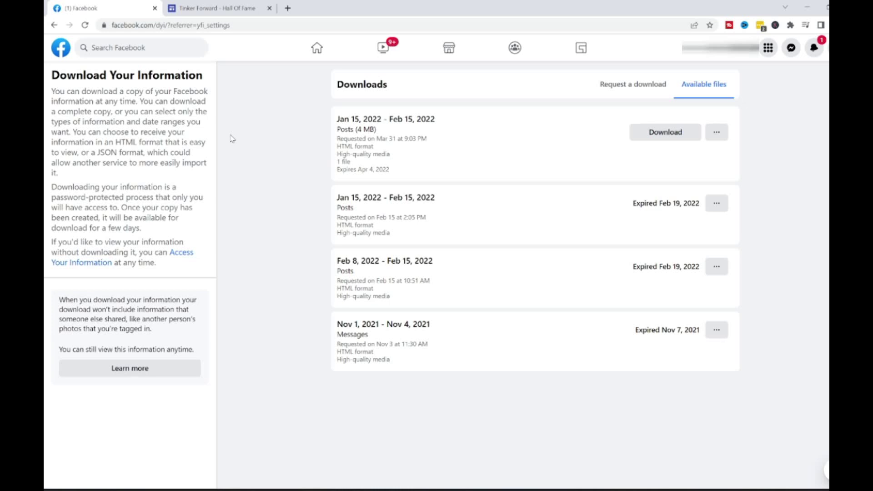
Step: Switch to the Tinker Forward Hall of Fame page already open in the browser
left_click(215, 8)
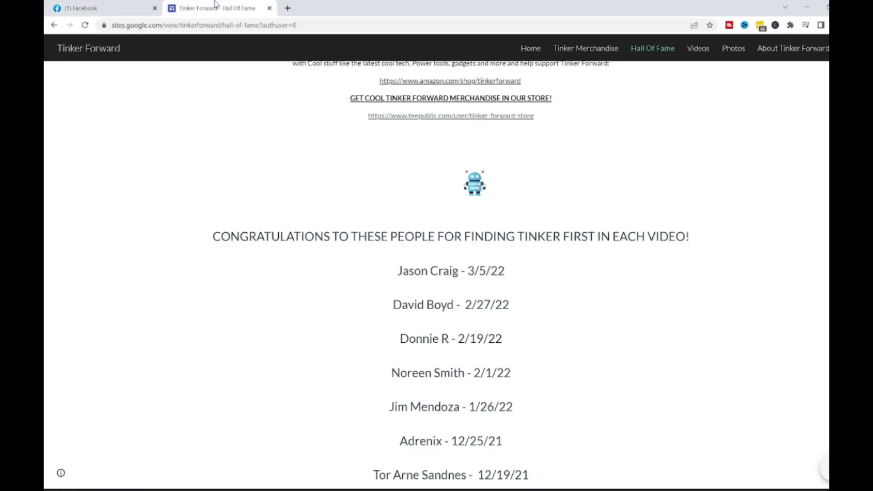